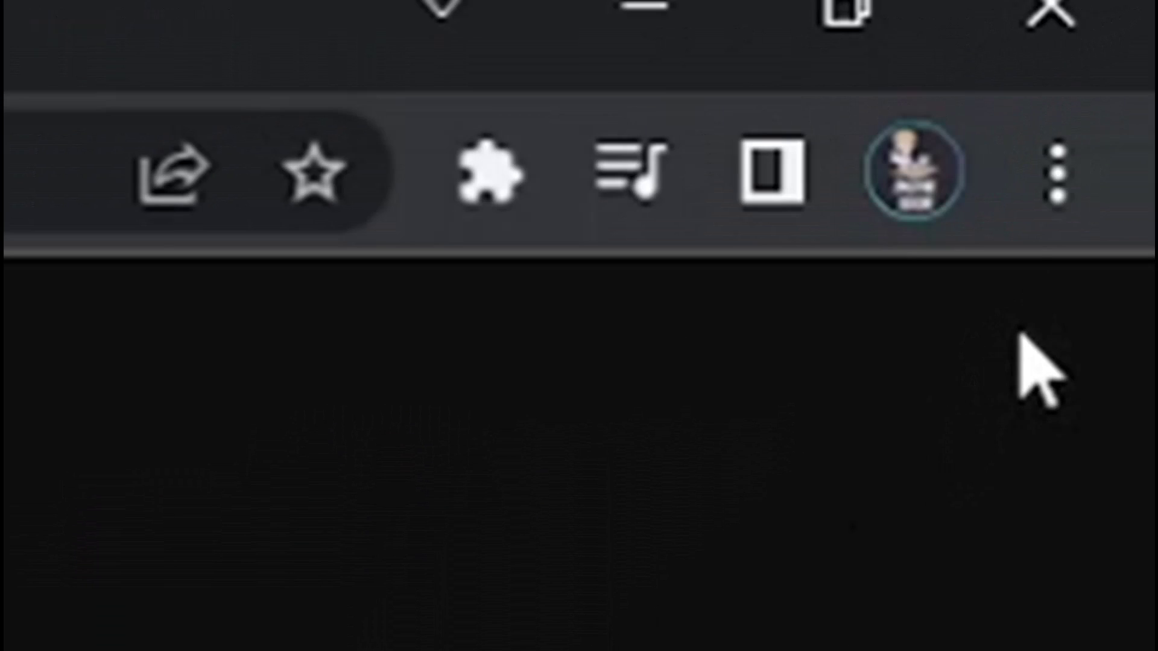
- Open Chrome's Settings page in a new tab from the three-dot menu
{"action": "left_click", "coordinate": [1062, 211]}
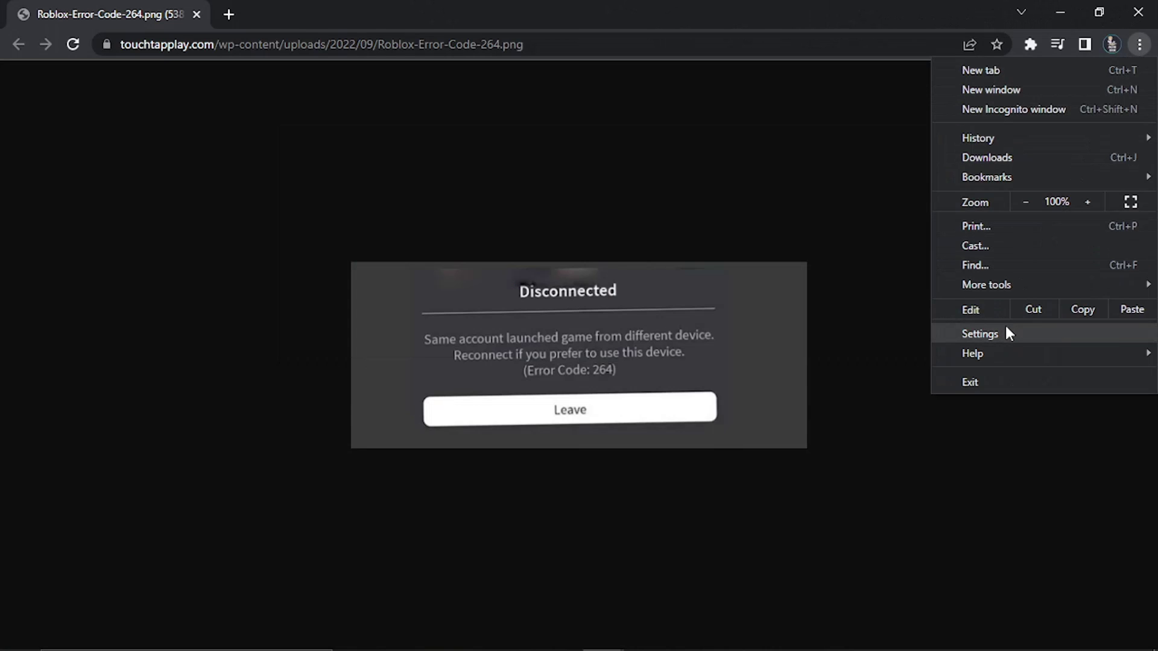
{"action": "left_click", "coordinate": [1006, 330]}
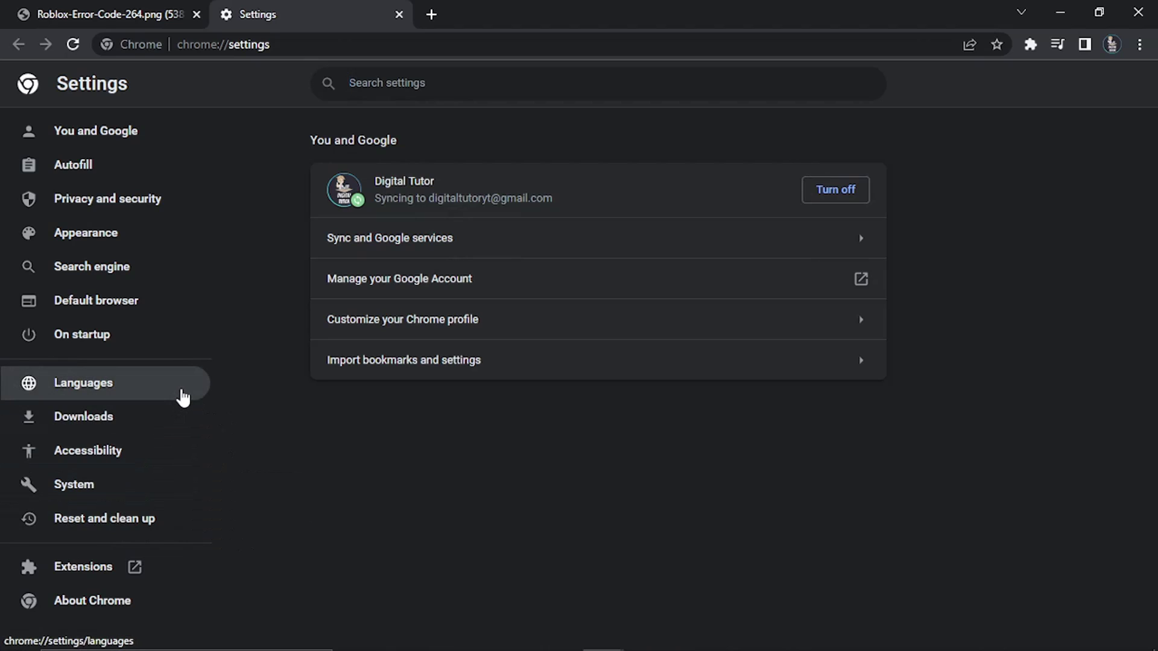
- Under Reset and clean up, restore Chrome settings to their original defaults and confirm Reset settings
{"action": "left_click", "coordinate": [150, 542]}
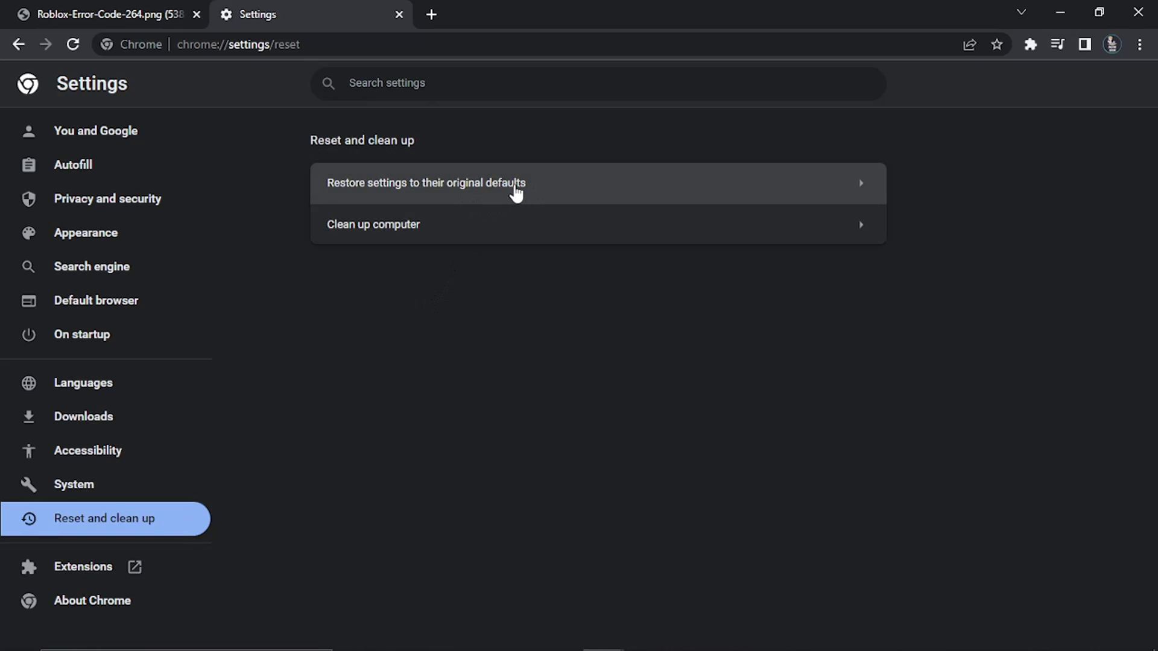
{"action": "left_click", "coordinate": [516, 193]}
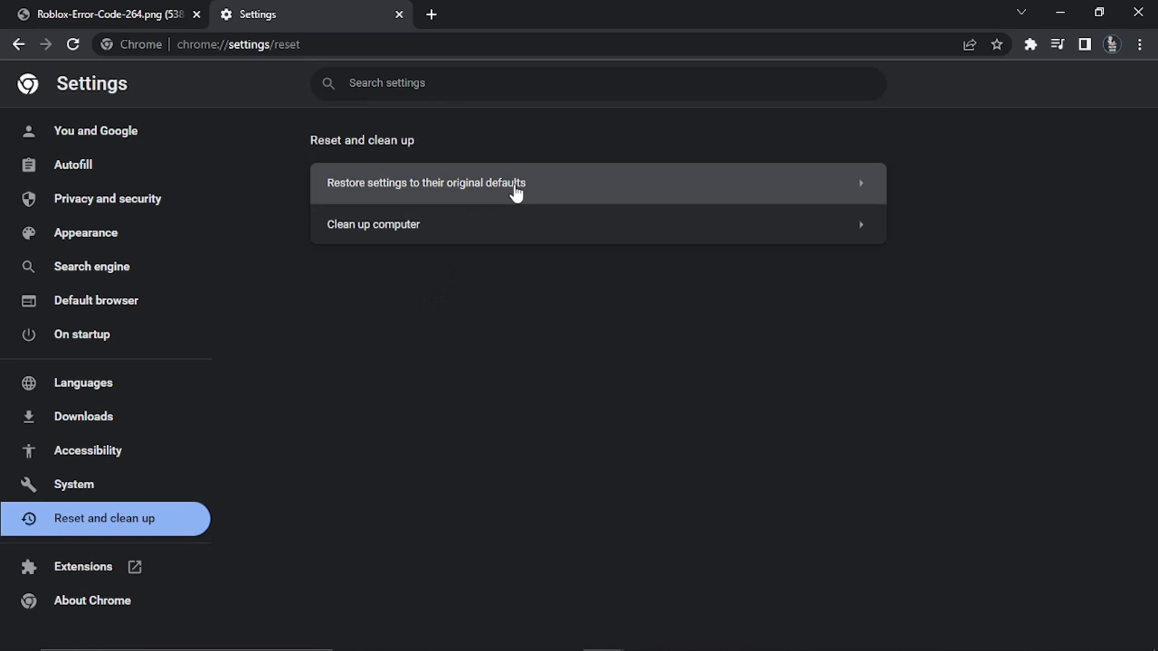
{"action": "left_click", "coordinate": [515, 192]}
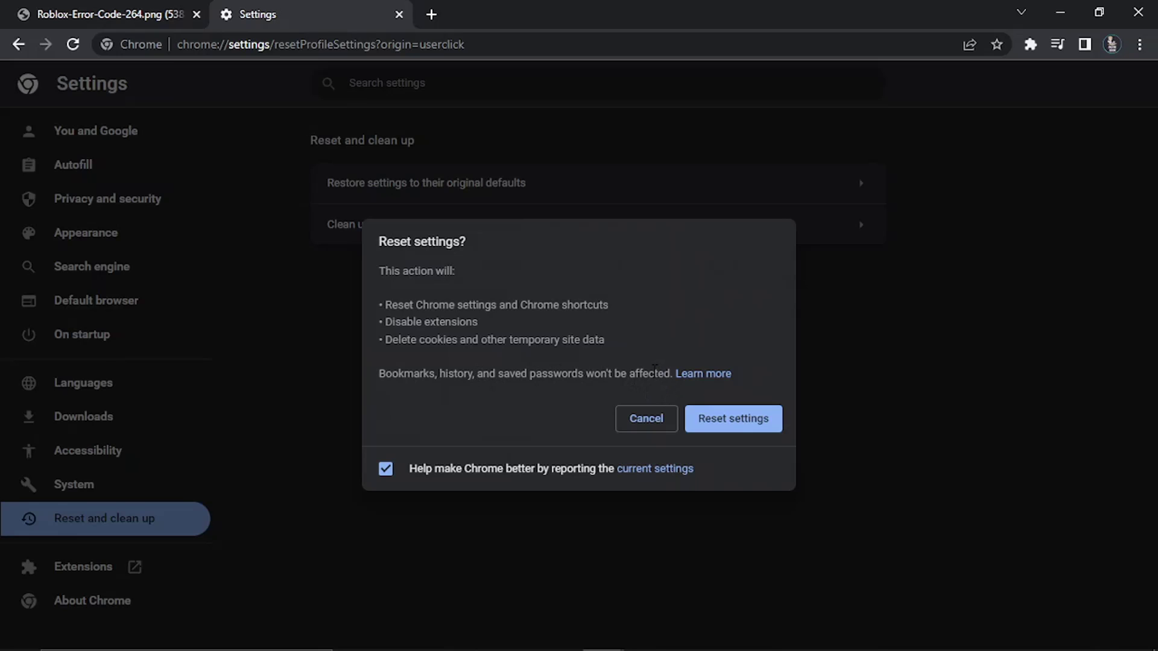
{"action": "left_click", "coordinate": [733, 434]}
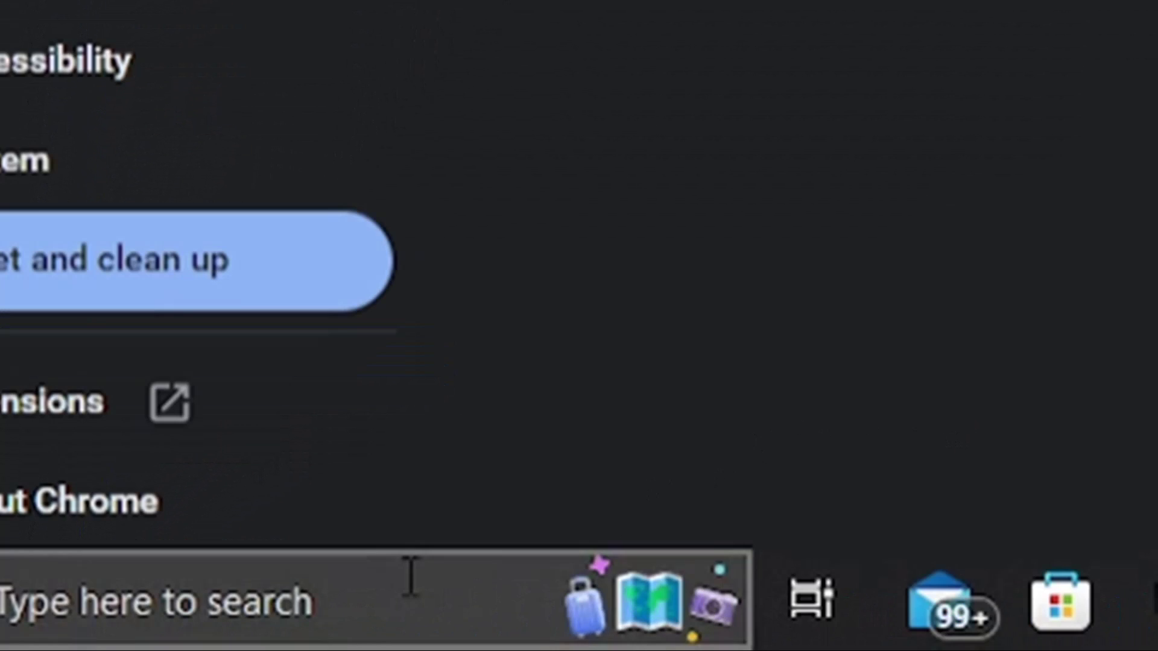
- Search Windows for %temp%
{"action": "left_click", "coordinate": [411, 578]}
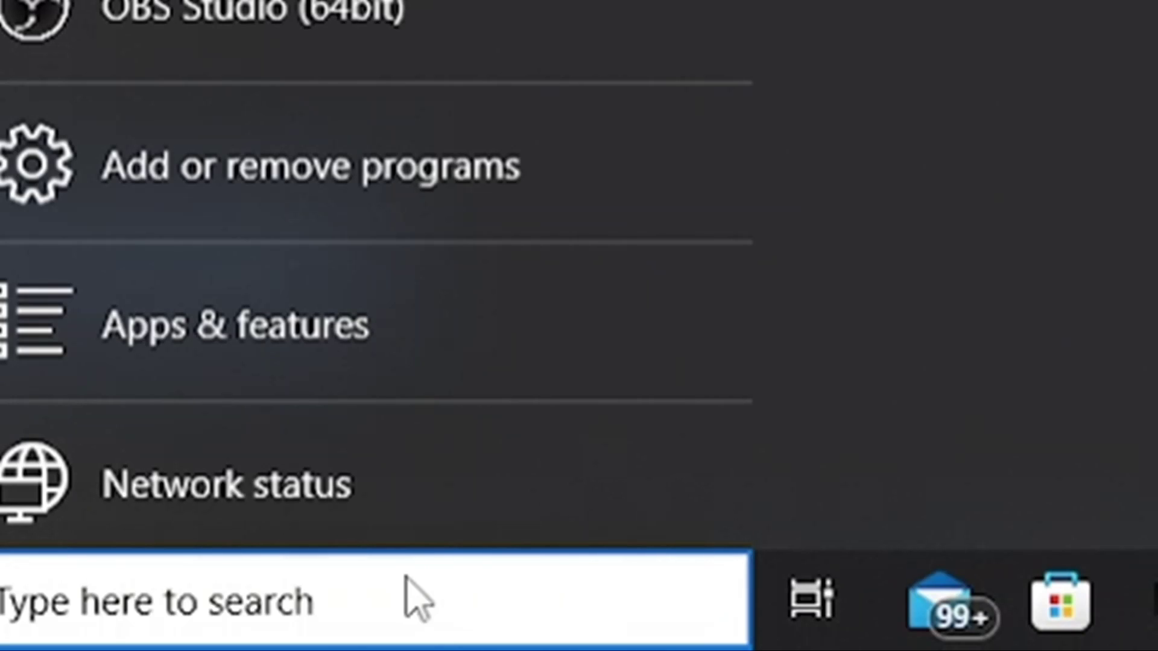
{"action": "type", "text": "%"}
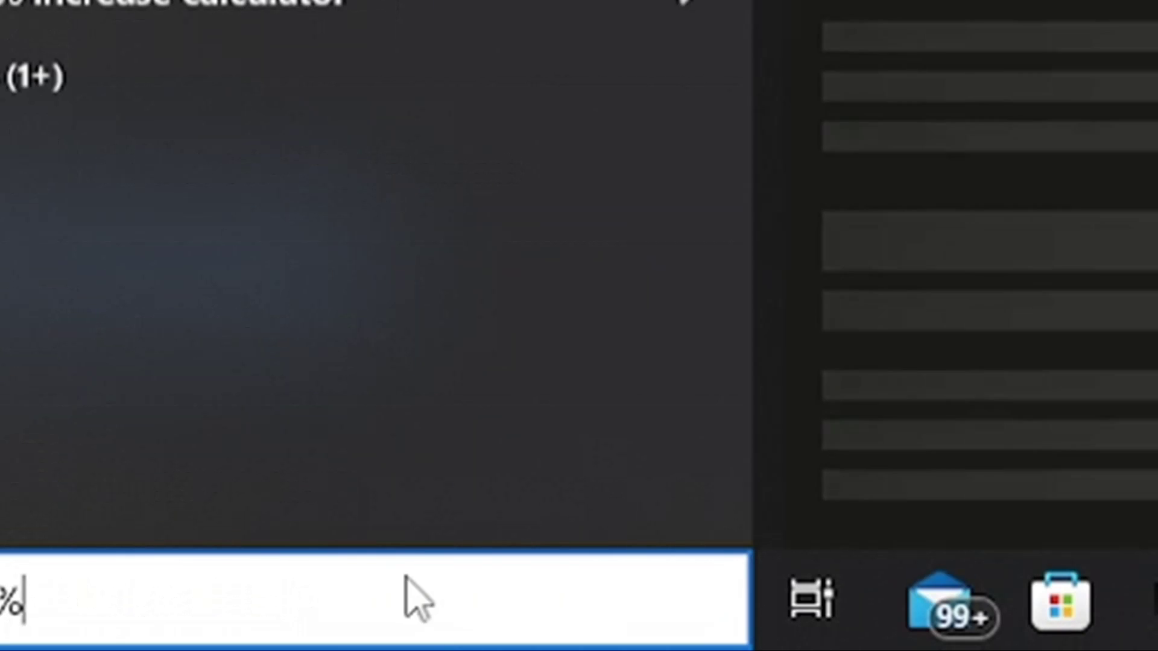
{"action": "type", "text": "te"}
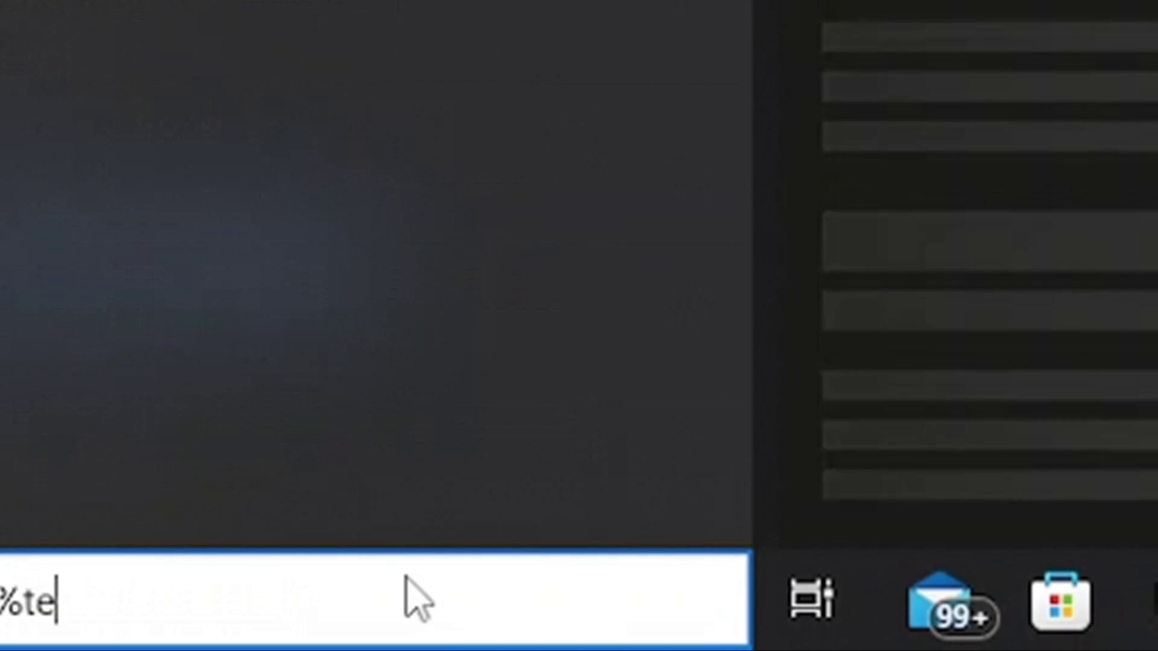
{"action": "type", "text": "mp"}
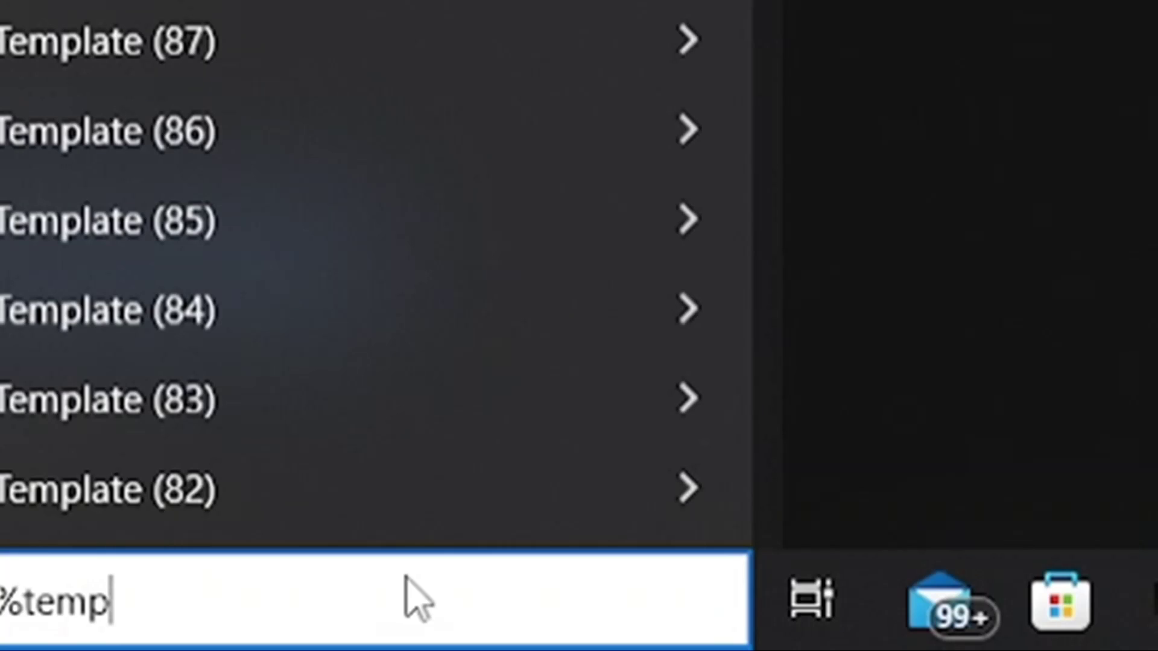
{"action": "type", "text": "%"}
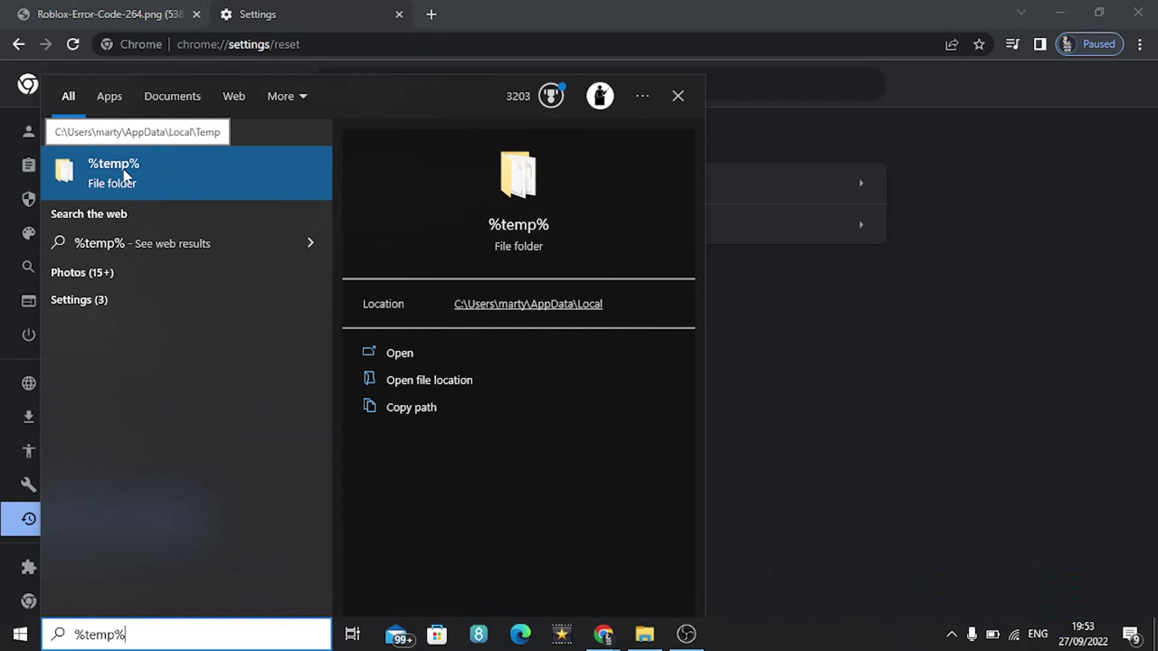
- Open the %temp% folder in File Explorer and select an item in its file list
{"action": "left_click", "coordinate": [150, 179]}
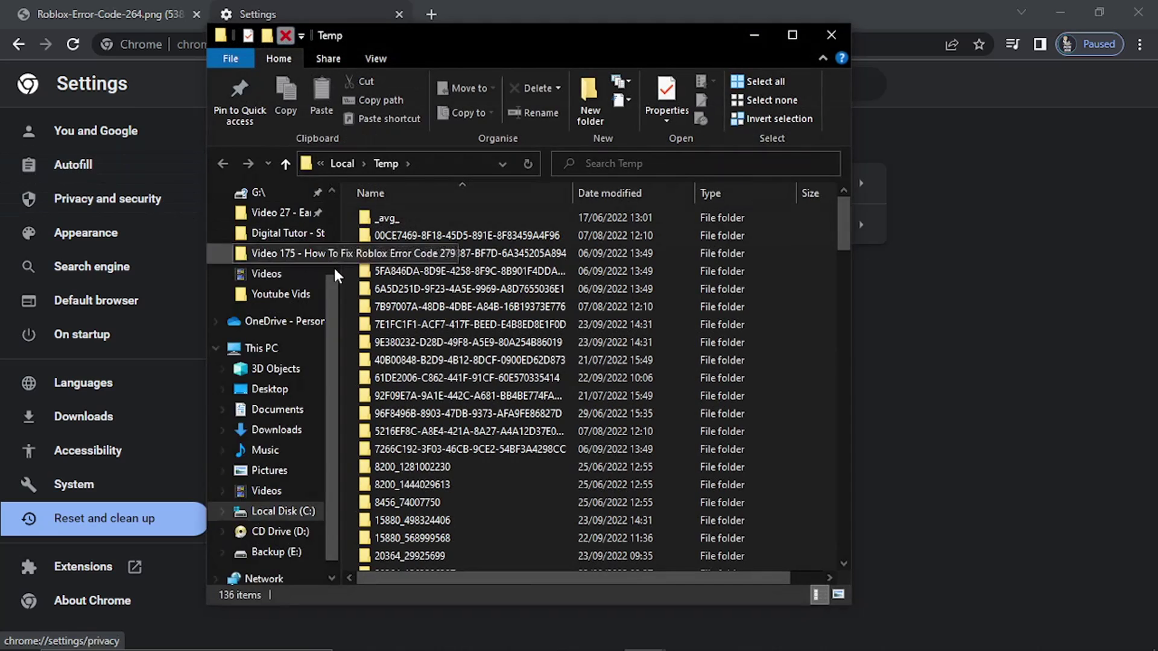
{"action": "left_click", "coordinate": [464, 255]}
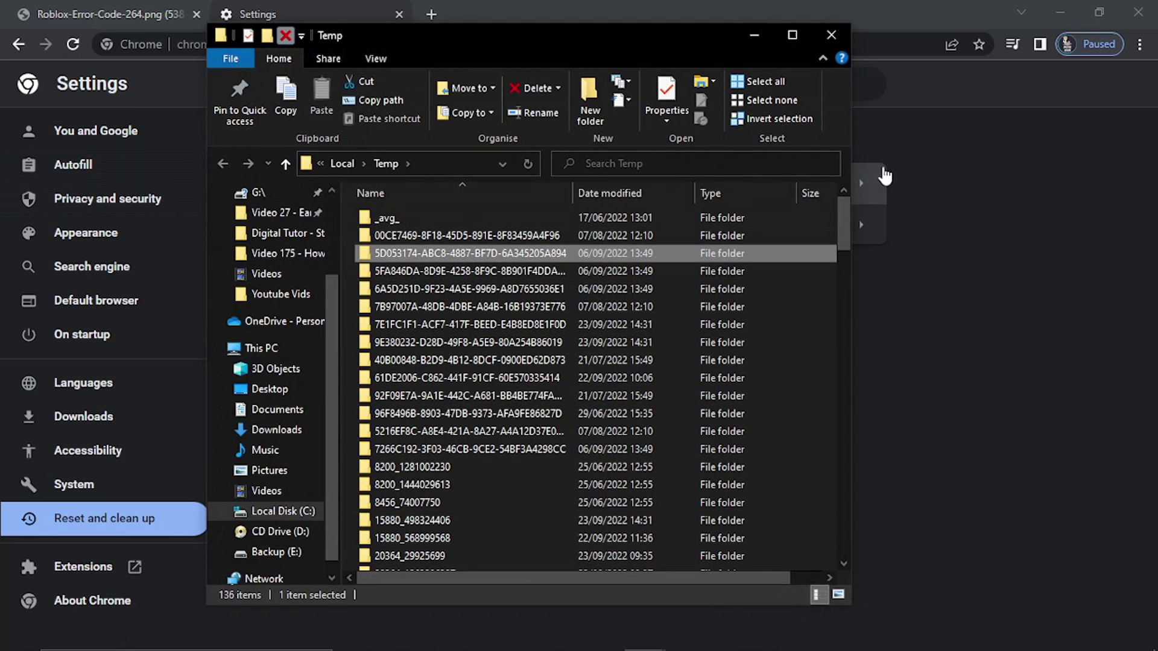
{"action": "left_click_drag", "start_coordinate": [848, 240], "coordinate": [844, 372]}
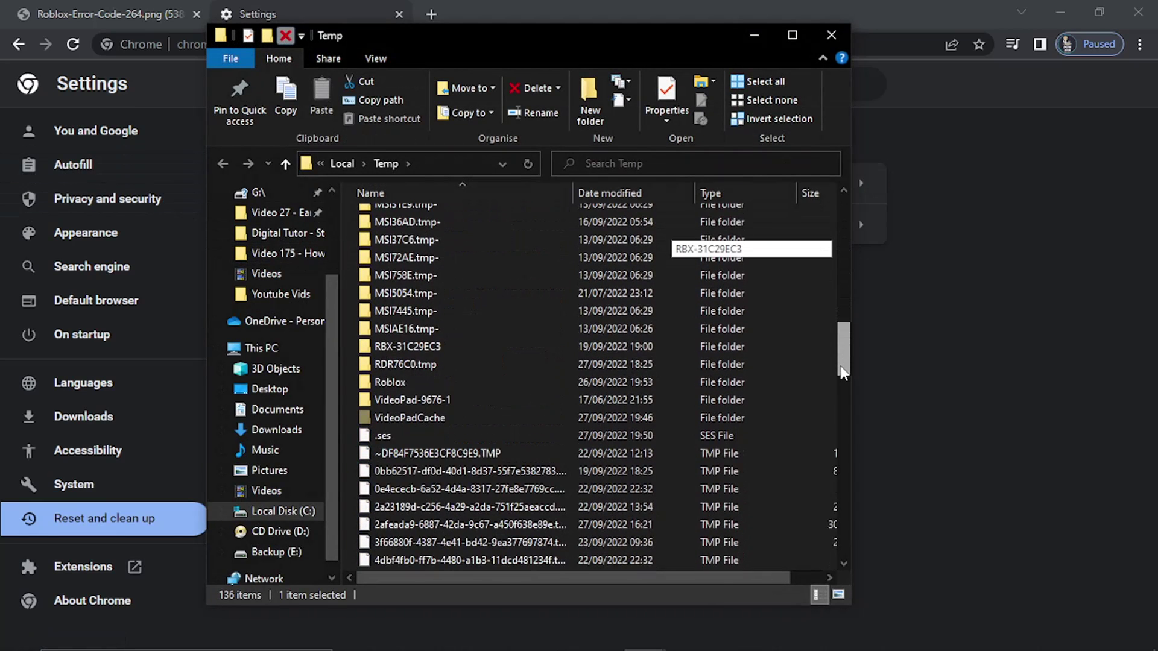
{"action": "scroll", "coordinate": [843, 372], "scroll_direction": "up", "scroll_amount": 4}
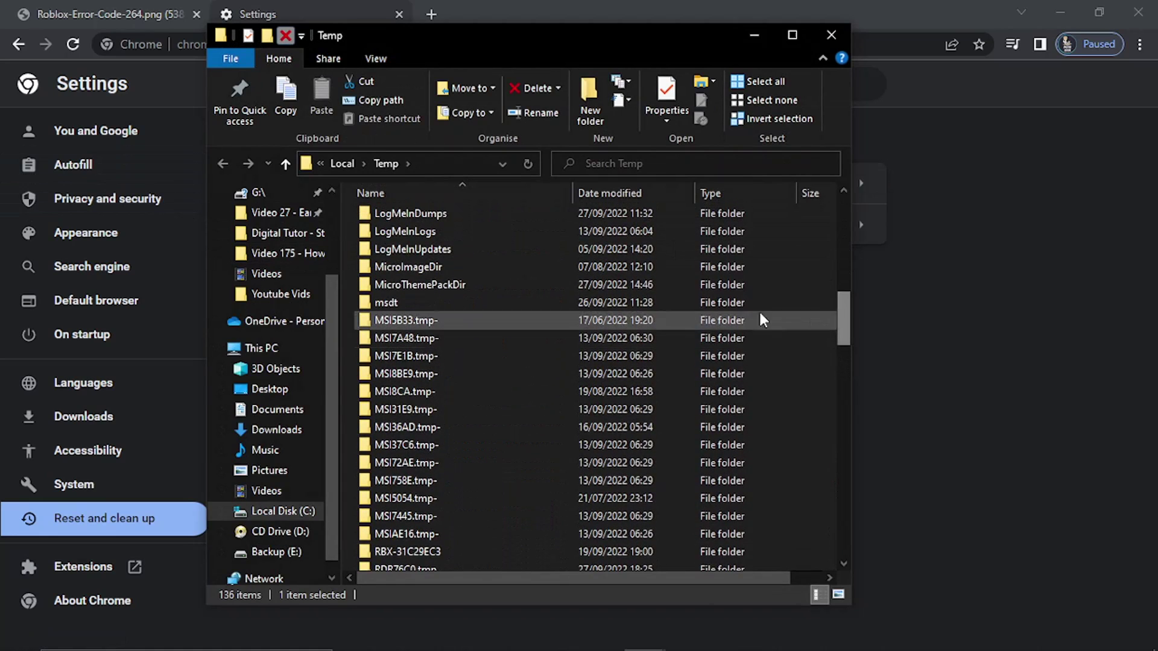
{"action": "left_click", "coordinate": [524, 326]}
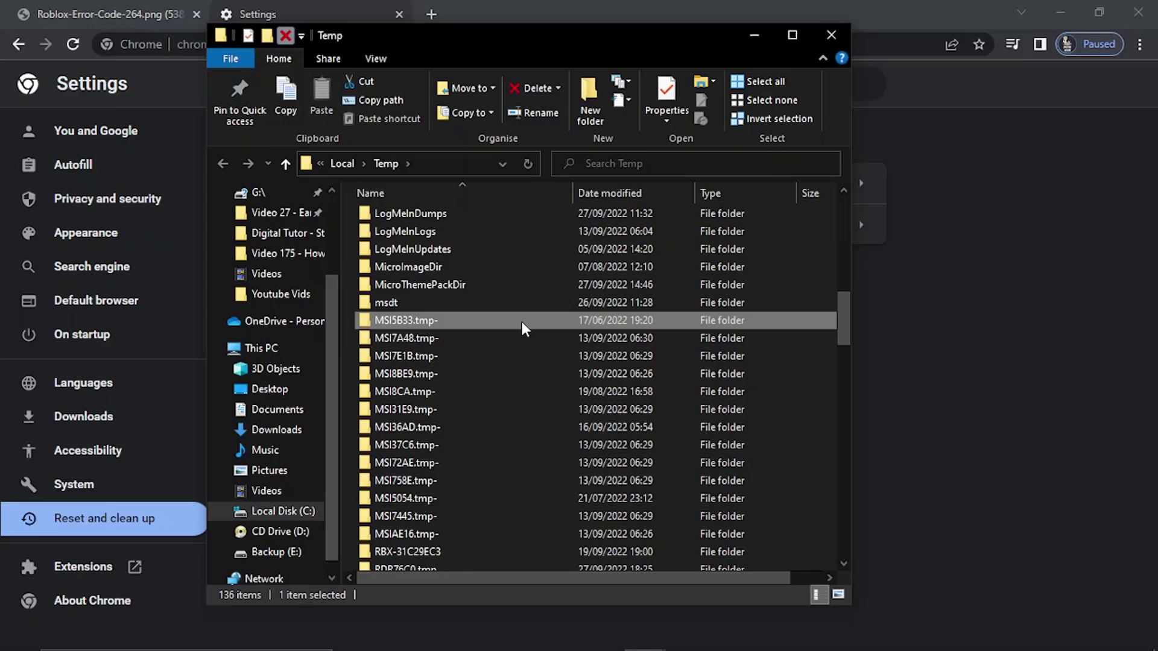
- Delete all temp files, skipping in-use items for all current items
{"action": "key", "text": "ctrl+a"}
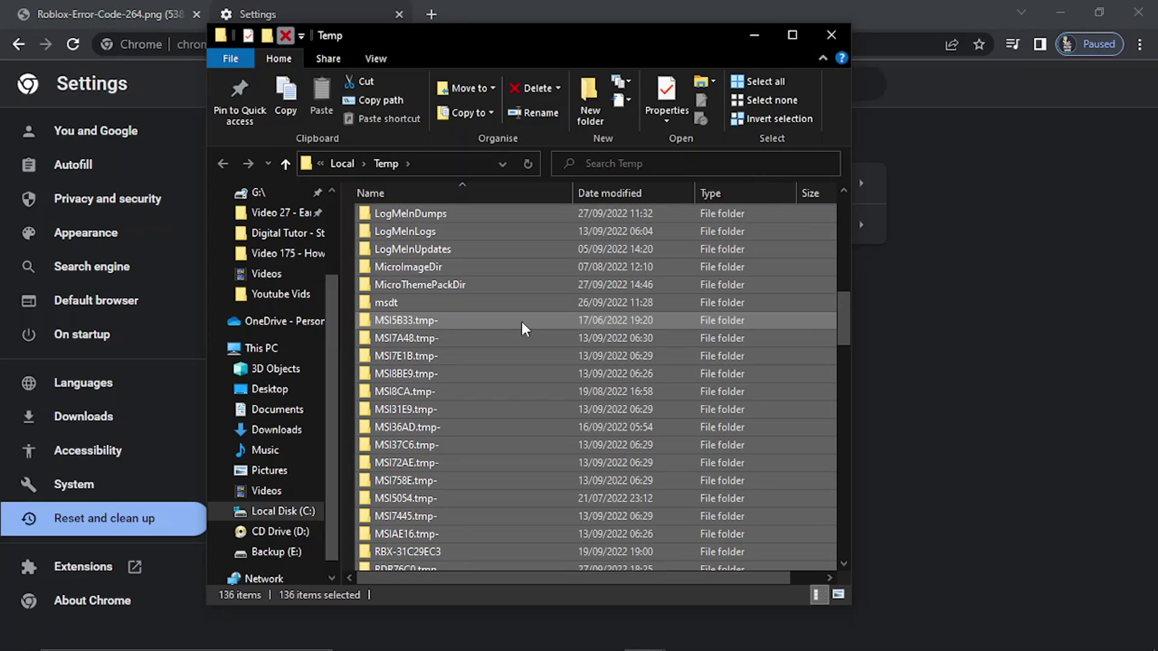
{"action": "key", "text": "Delete"}
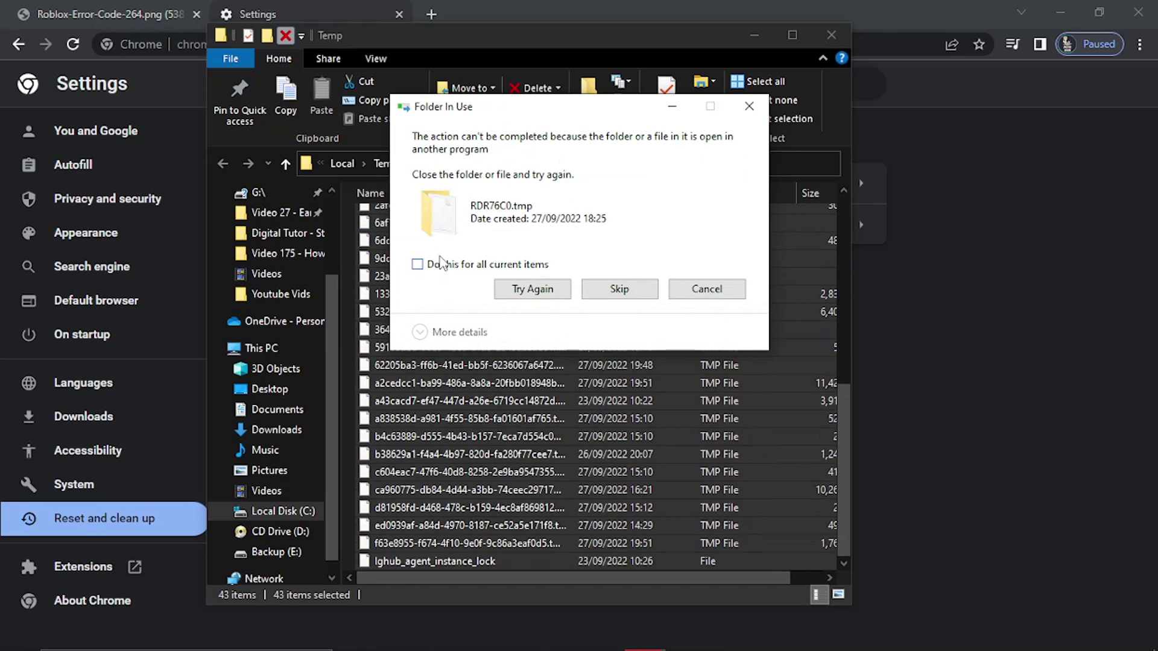
{"action": "left_click", "coordinate": [442, 268]}
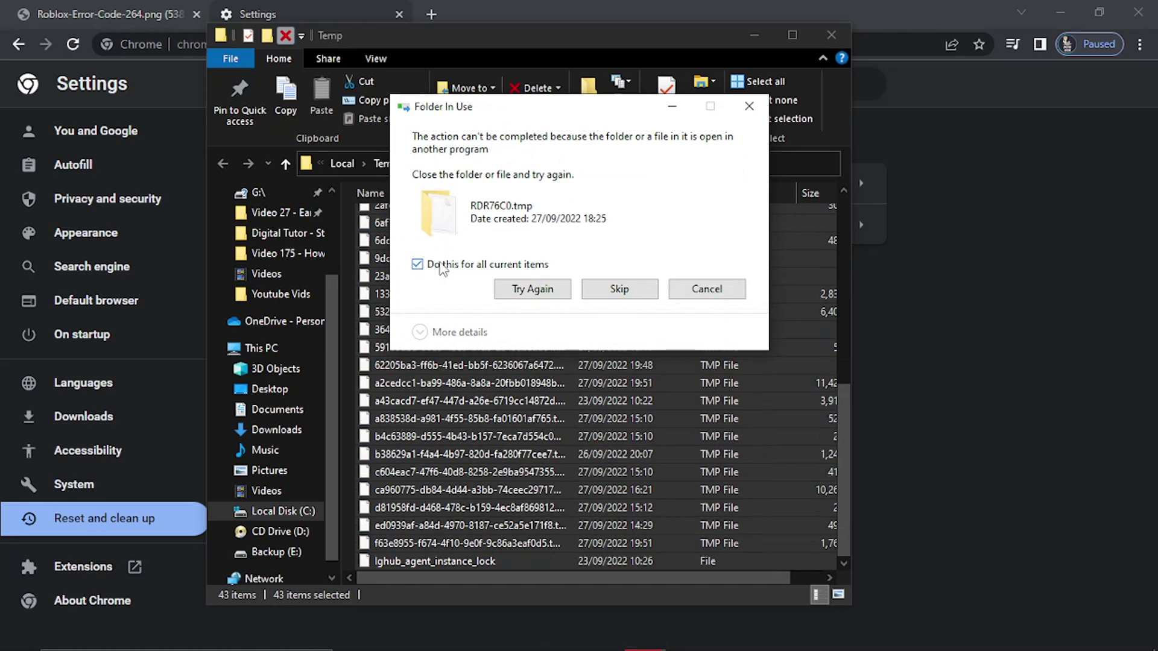
{"action": "left_click", "coordinate": [628, 288]}
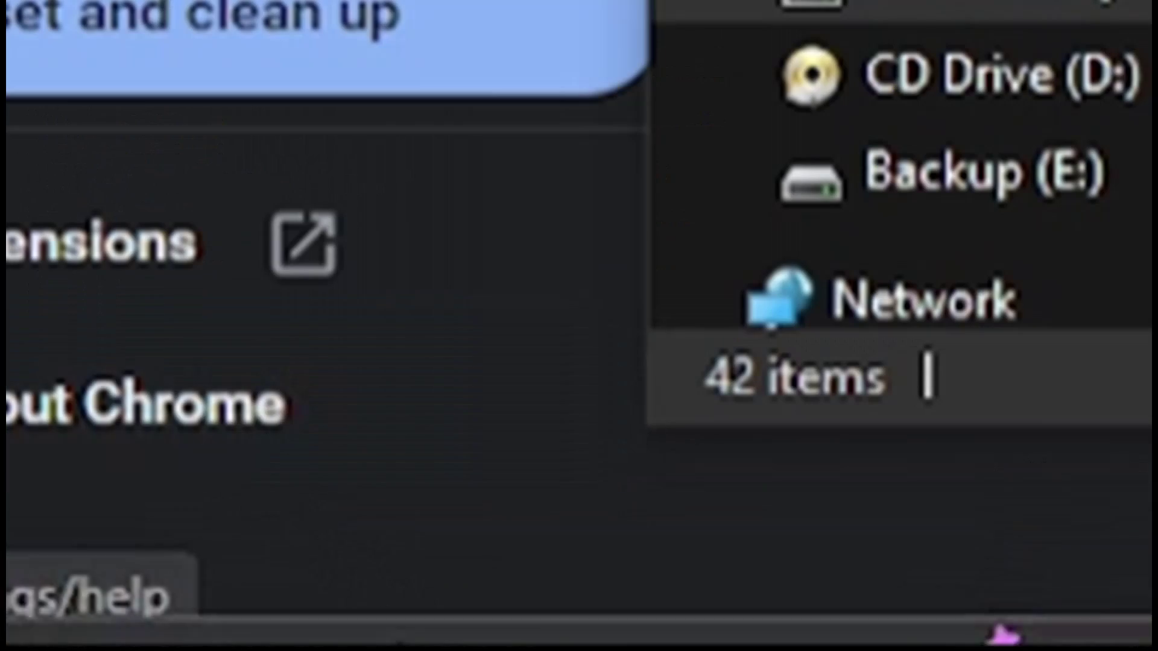
- Search 'network' to open the Network status page, then open Network and Sharing Centre
{"action": "left_click", "coordinate": [380, 570]}
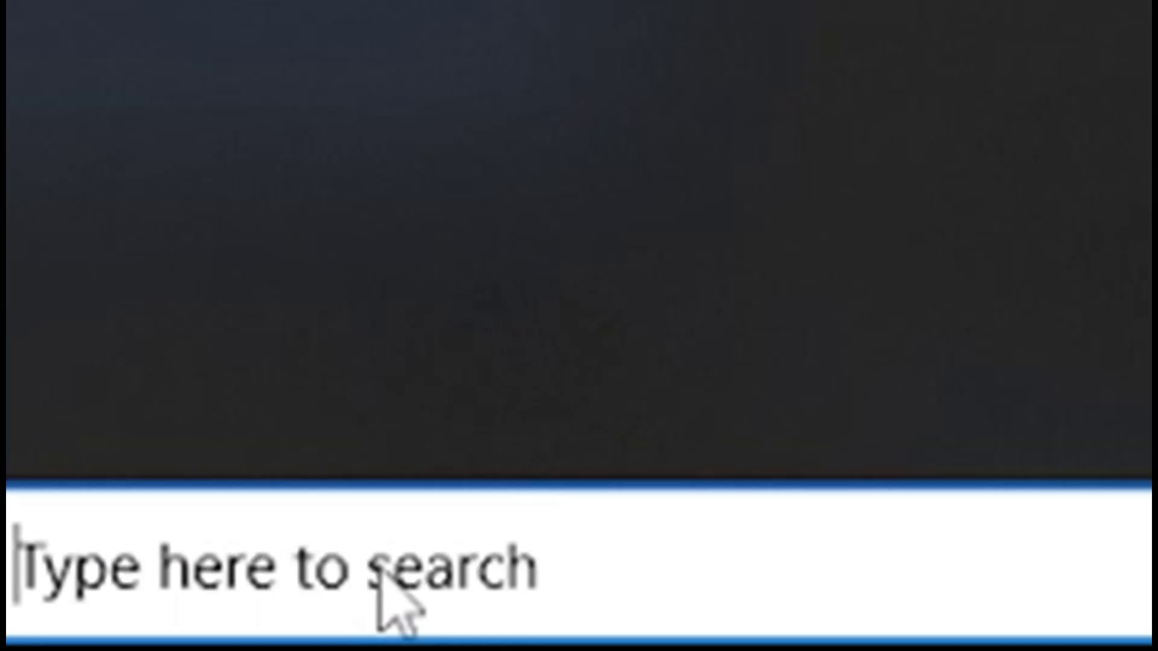
{"action": "type", "text": "netwo"}
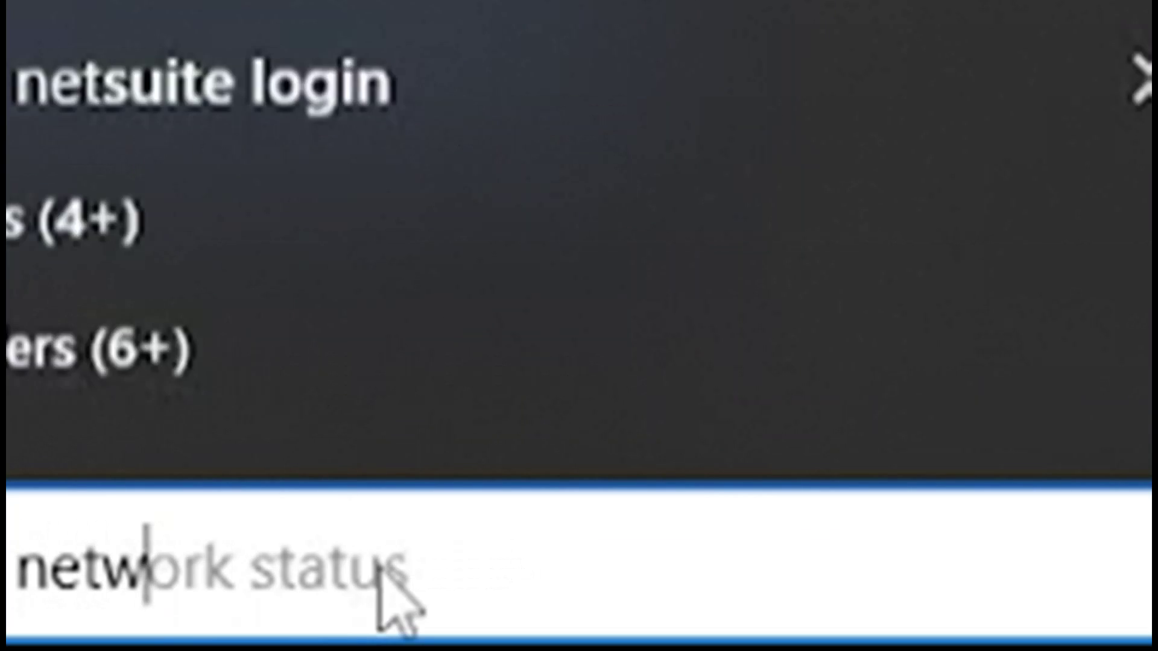
{"action": "type", "text": "rk"}
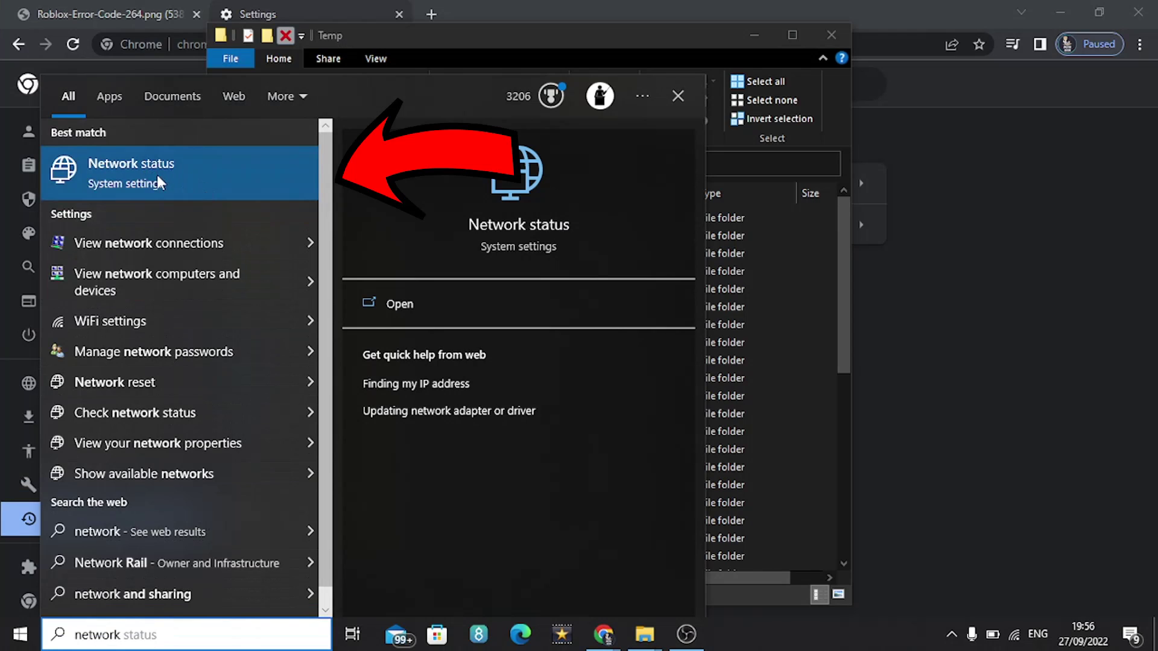
{"action": "left_click", "coordinate": [241, 219]}
{"action": "key", "text": "Return"}
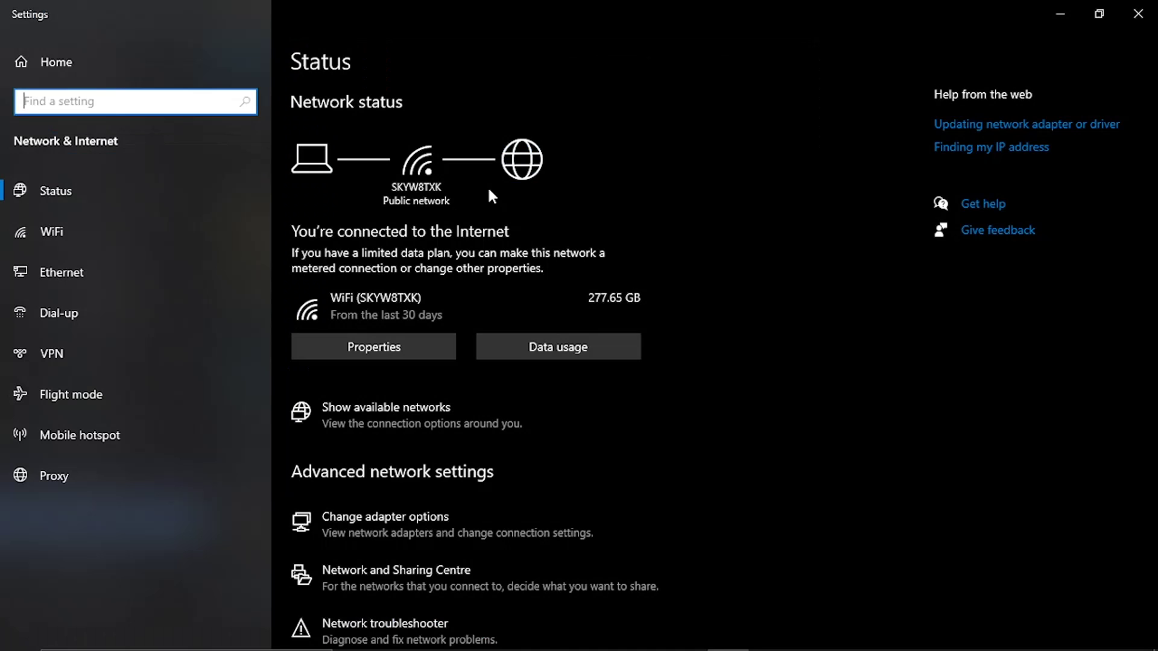
{"action": "left_click", "coordinate": [447, 574]}
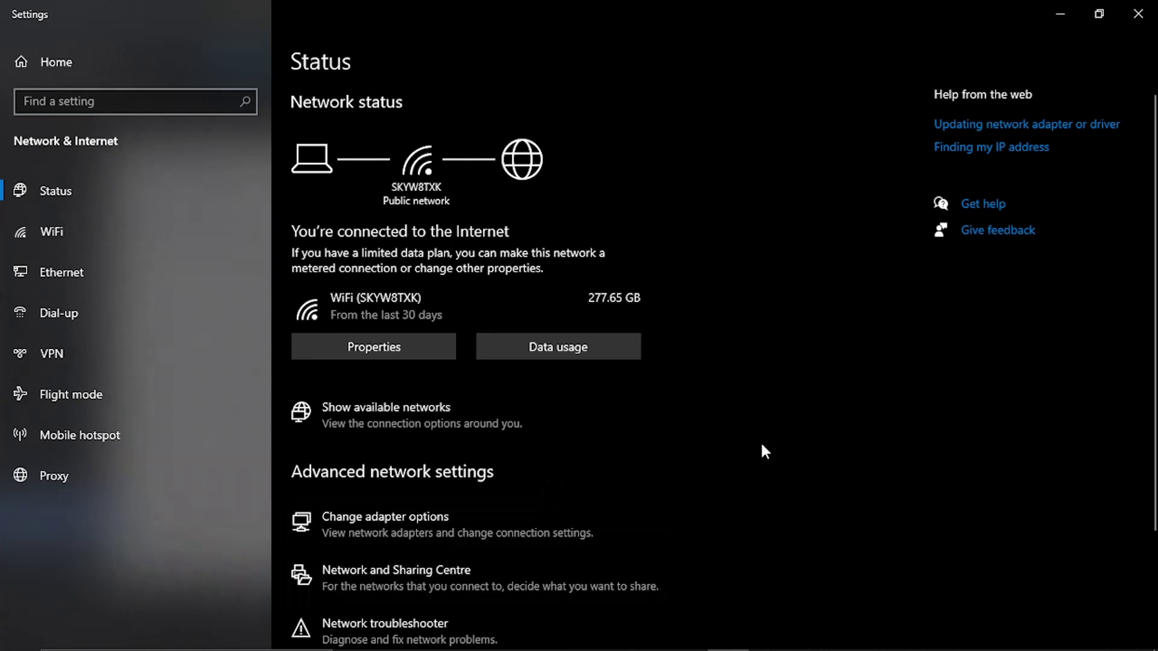
{"action": "left_click", "coordinate": [770, 634]}
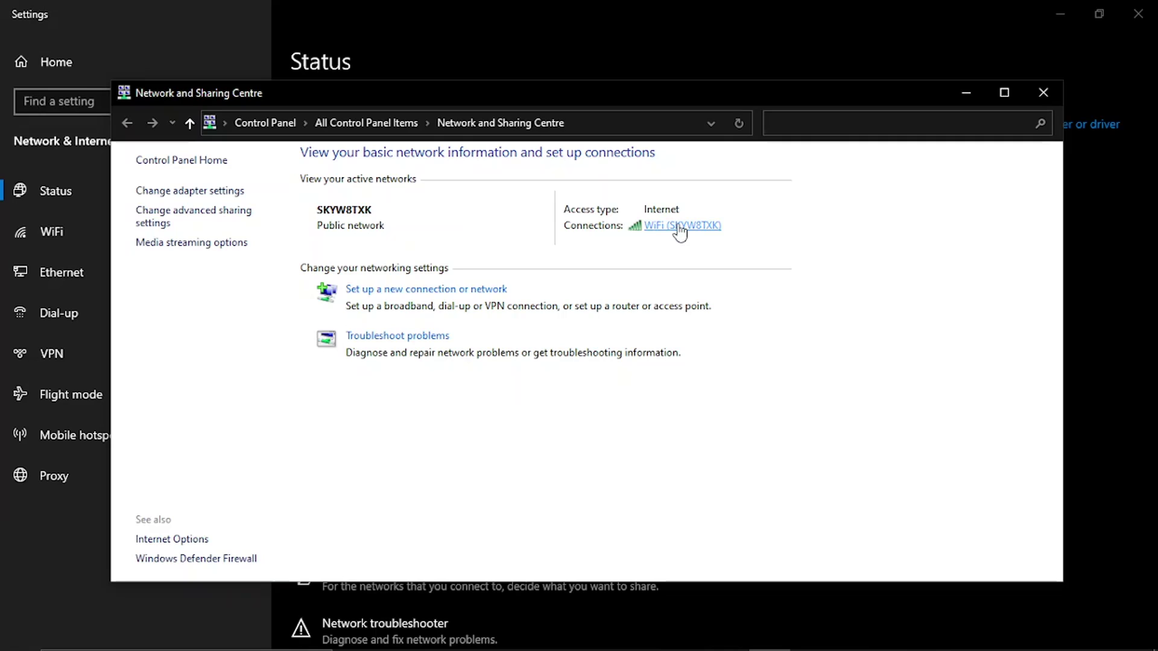
- Open the WiFi connection's Properties, then its Internet Protocol Version 4 (TCP/IPv4) properties
{"action": "left_click", "coordinate": [680, 229]}
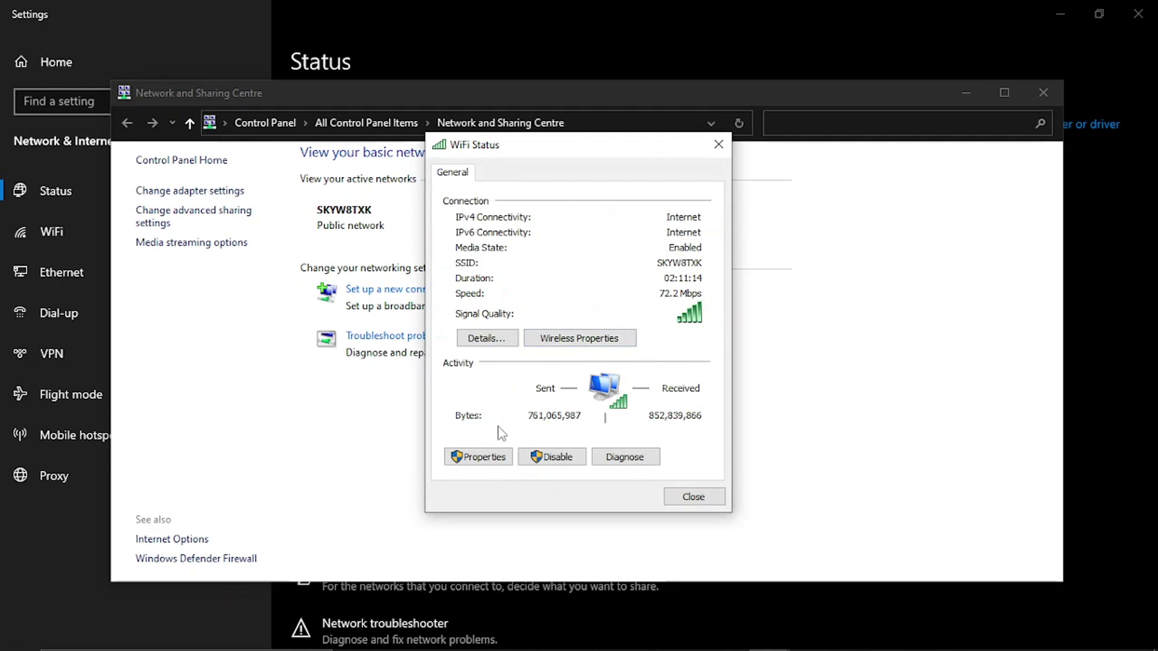
{"action": "left_click", "coordinate": [497, 463]}
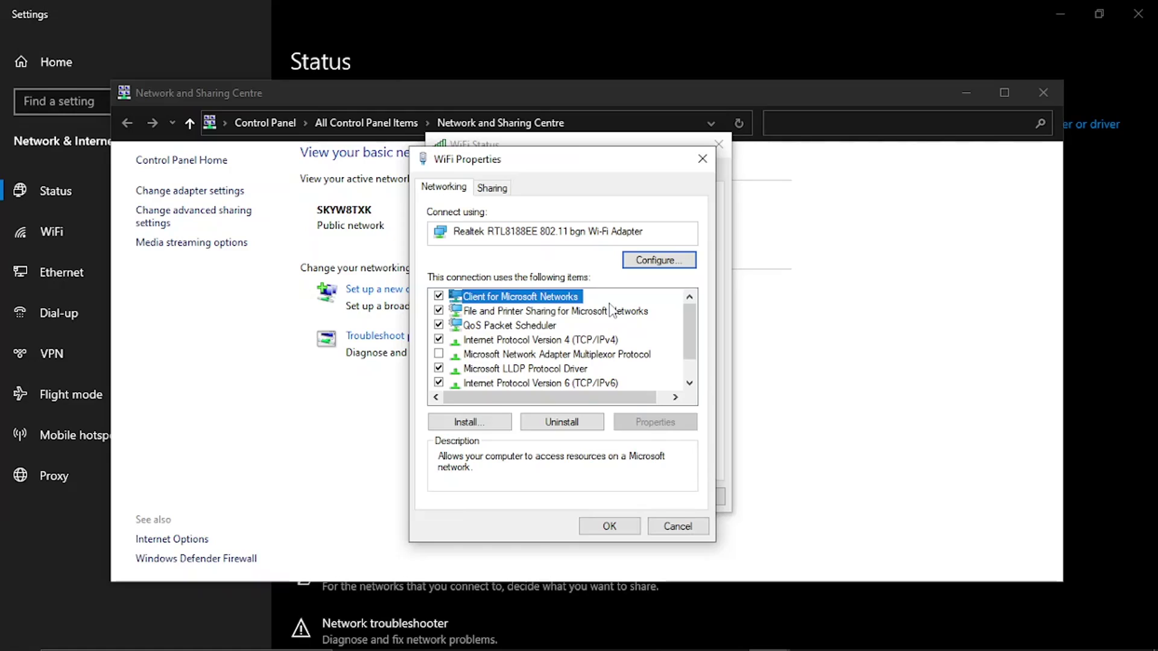
{"action": "left_click", "coordinate": [558, 342]}
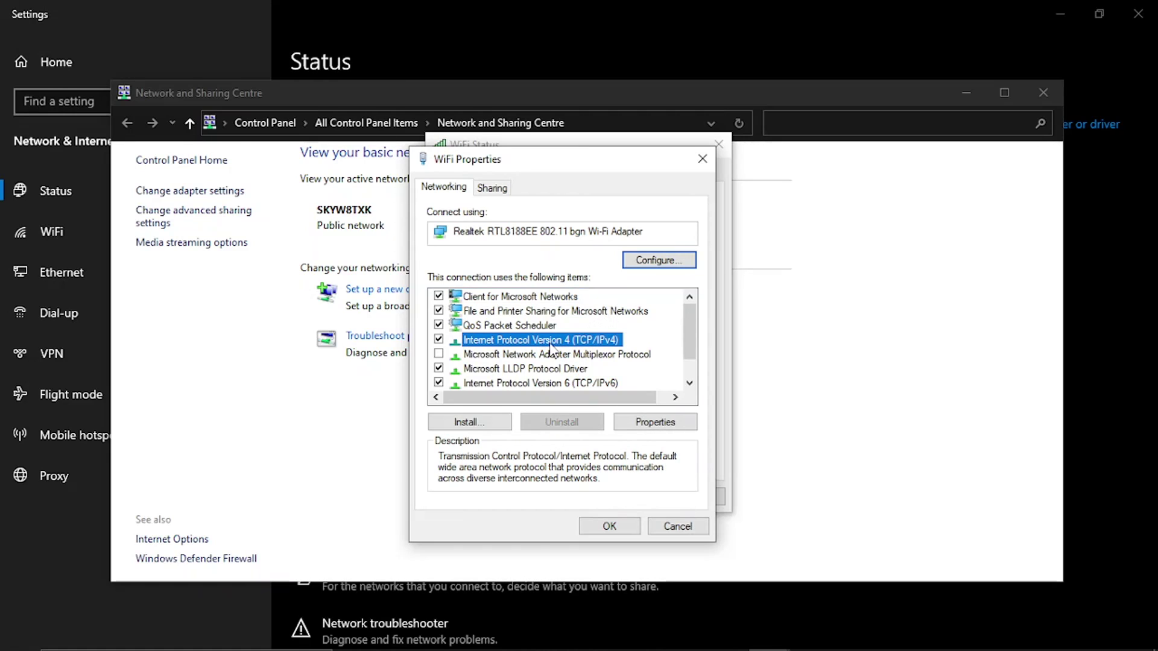
{"action": "left_click", "coordinate": [679, 425]}
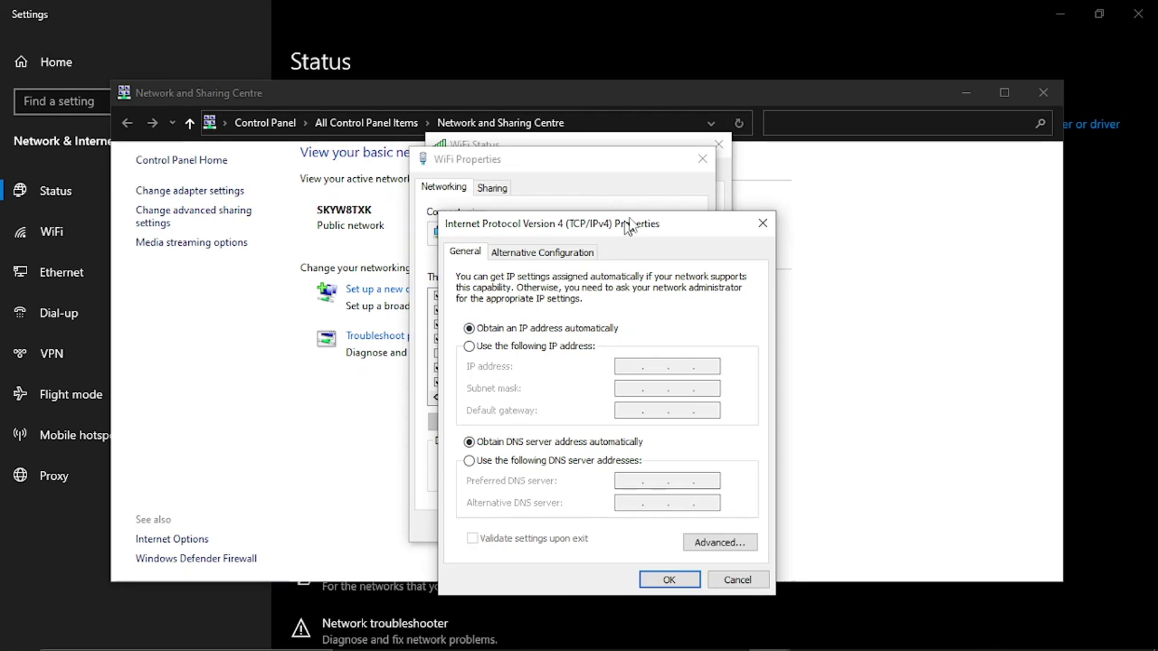
- Set the WiFi IPv4 DNS servers to 1.1.1.1 and 1.0.0.1, apply, and close WiFi Properties
{"action": "mouse_move", "coordinate": [630, 226]}
{"action": "left_mouse_down"}
{"action": "mouse_move", "coordinate": [663, 211]}
{"action": "mouse_move", "coordinate": [614, 223]}
{"action": "left_mouse_up"}
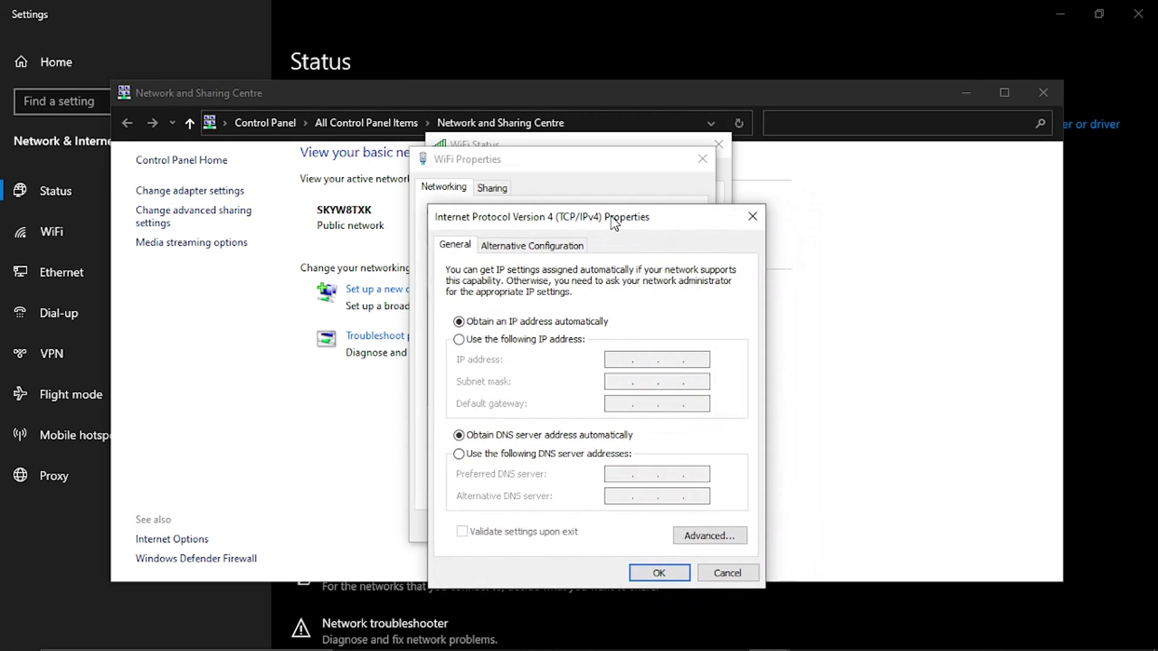
{"action": "left_click", "coordinate": [530, 453]}
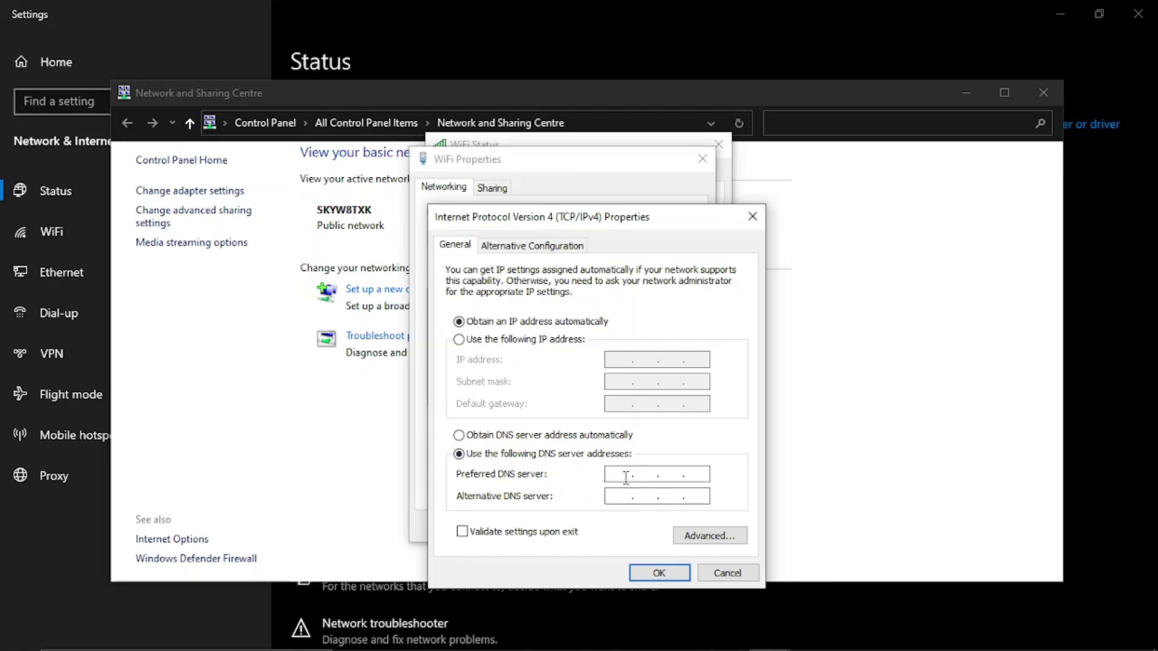
{"action": "type", "text": "1.1.1.1"}
{"action": "left_click", "coordinate": [621, 497]}
{"action": "type", "text": "1"}
{"action": "type", "text": "0"}
{"action": "type", "text": "0."}
{"action": "left_click", "coordinate": [699, 495]}
{"action": "type", "text": "1"}
{"action": "left_click", "coordinate": [658, 572]}
{"action": "left_click", "coordinate": [608, 527]}
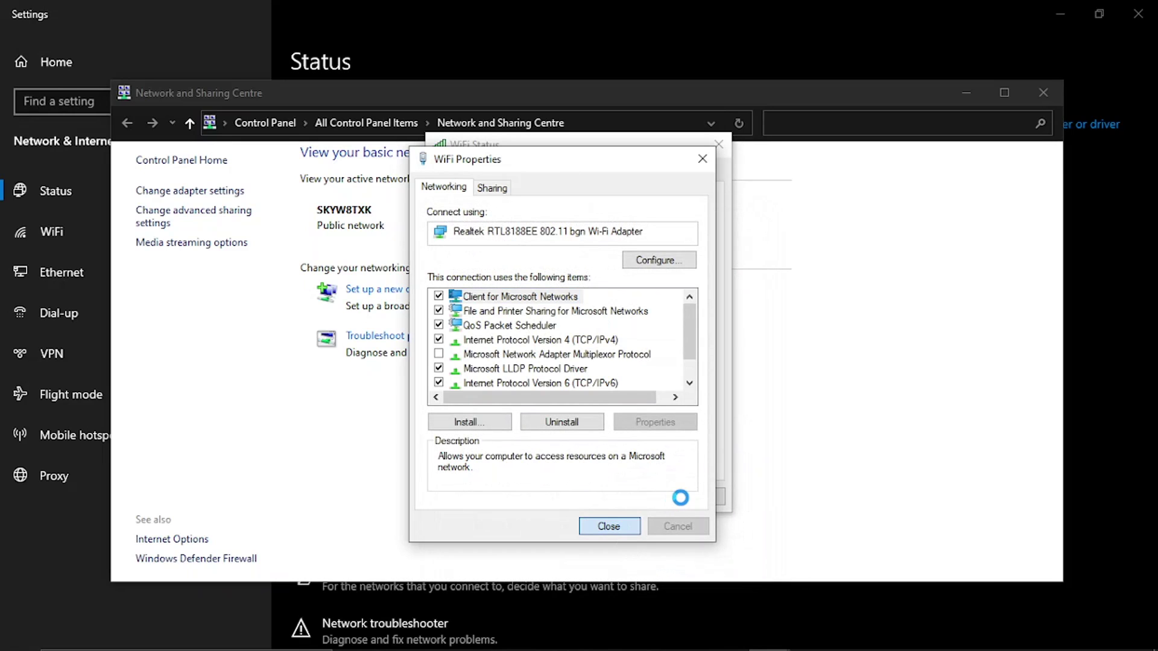
- Close WiFi Status and Network and Sharing Centre, then search Windows for 'add remove'
{"action": "left_click", "coordinate": [693, 496]}
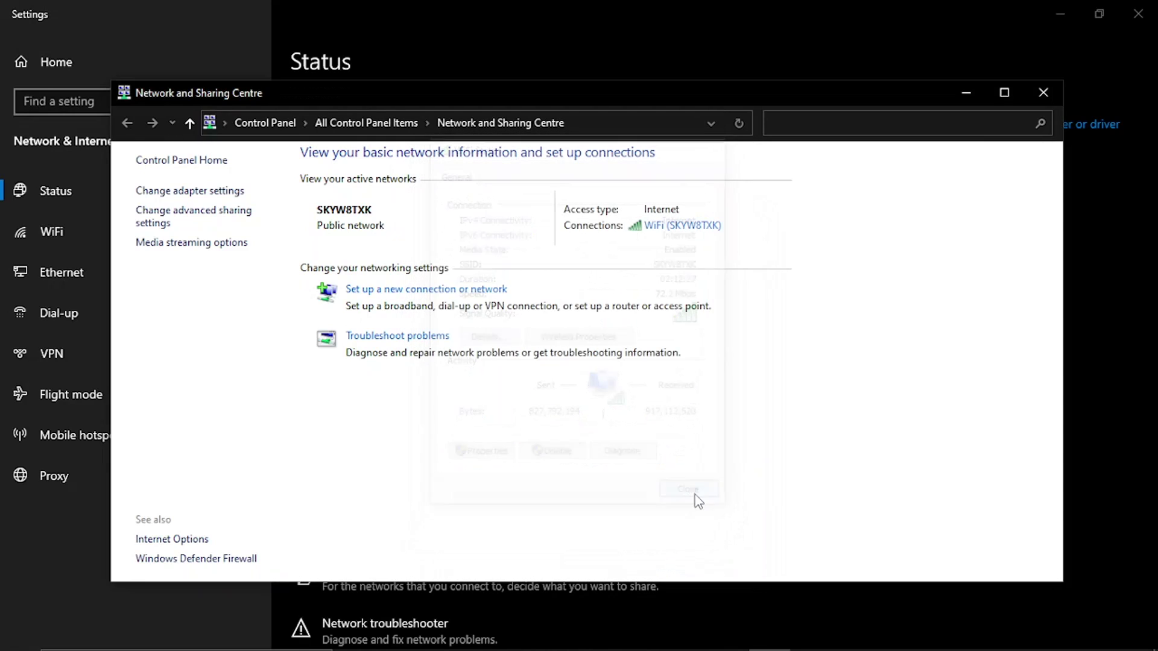
{"action": "left_click", "coordinate": [1045, 93]}
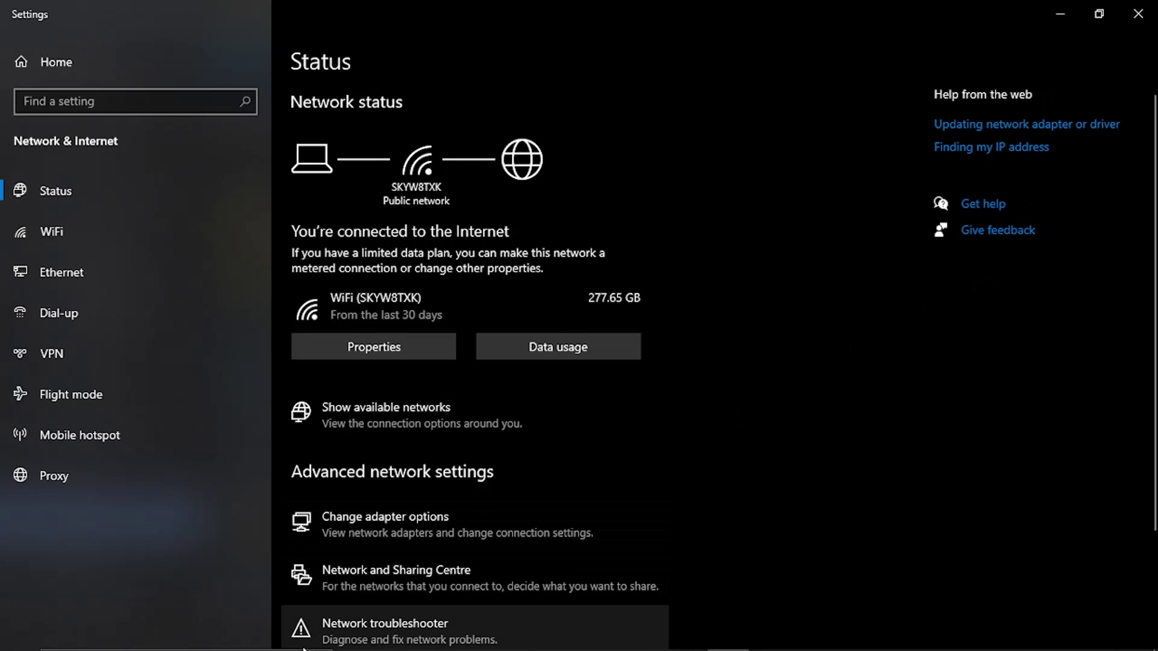
{"action": "mouse_move", "coordinate": [288, 650]}
{"action": "left_click", "coordinate": [263, 636]}
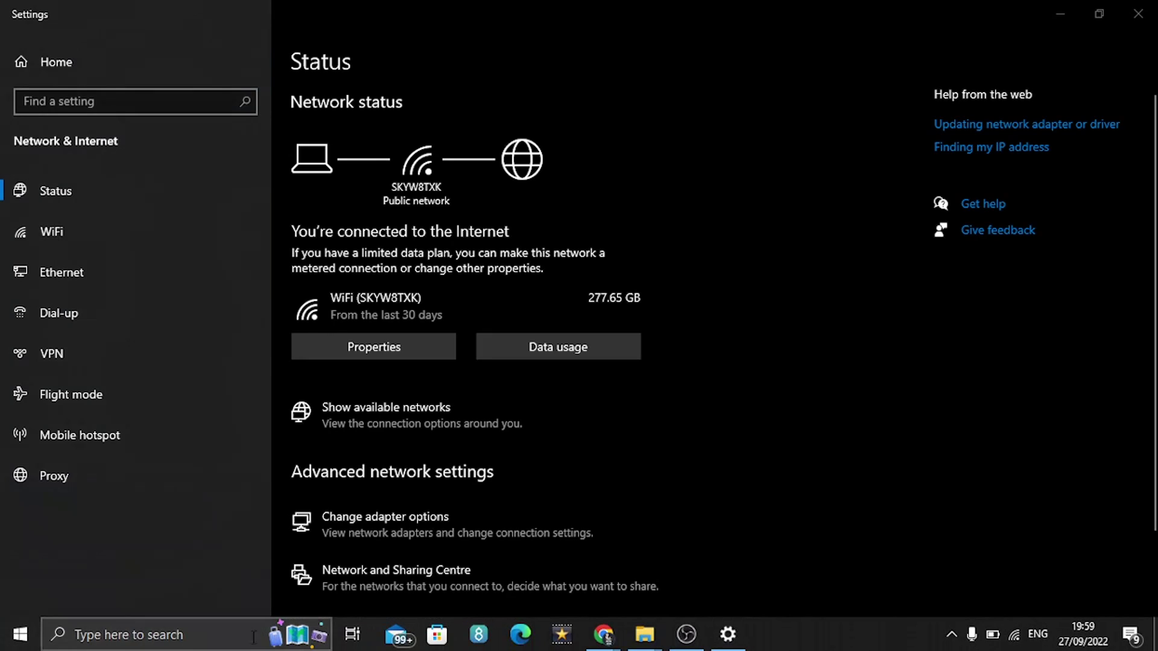
{"action": "type", "text": "add"}
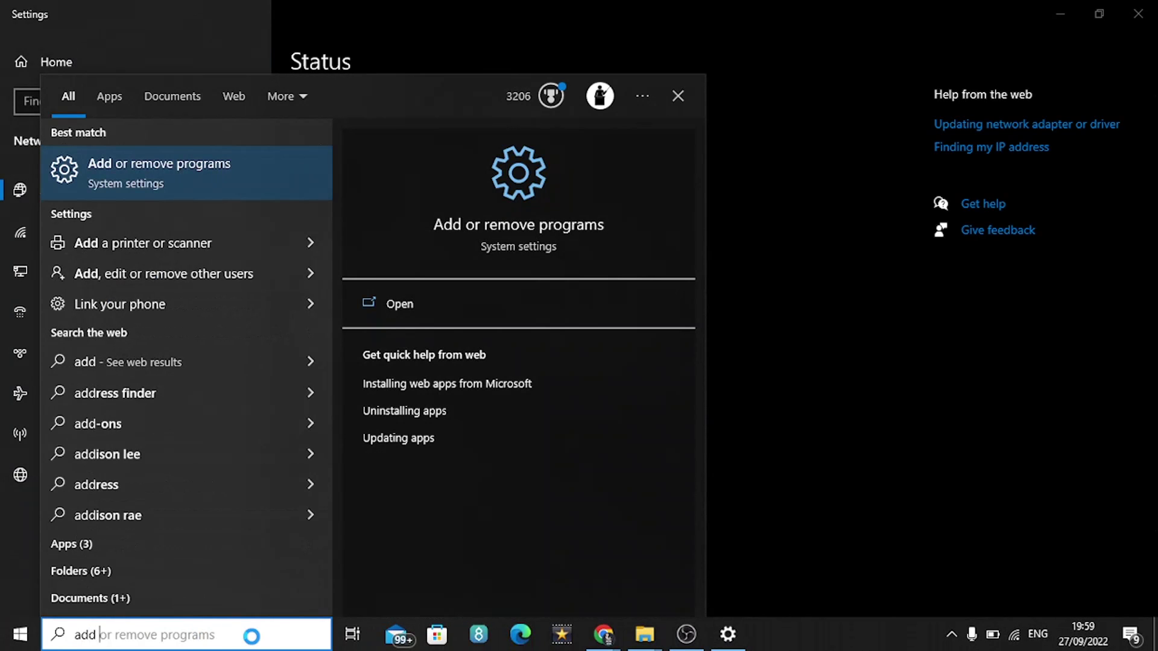
{"action": "type", "text": " remove"}
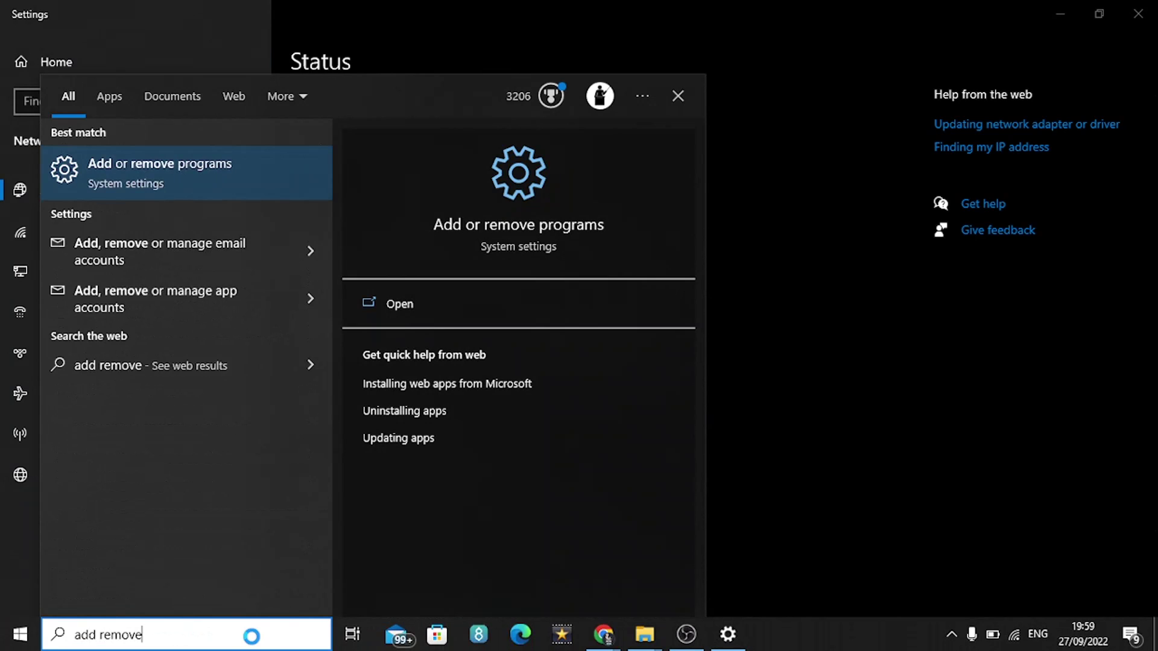
- Open Add or remove programs, filter the apps list by 'roblox' and select Roblox Player
{"action": "left_click", "coordinate": [166, 174]}
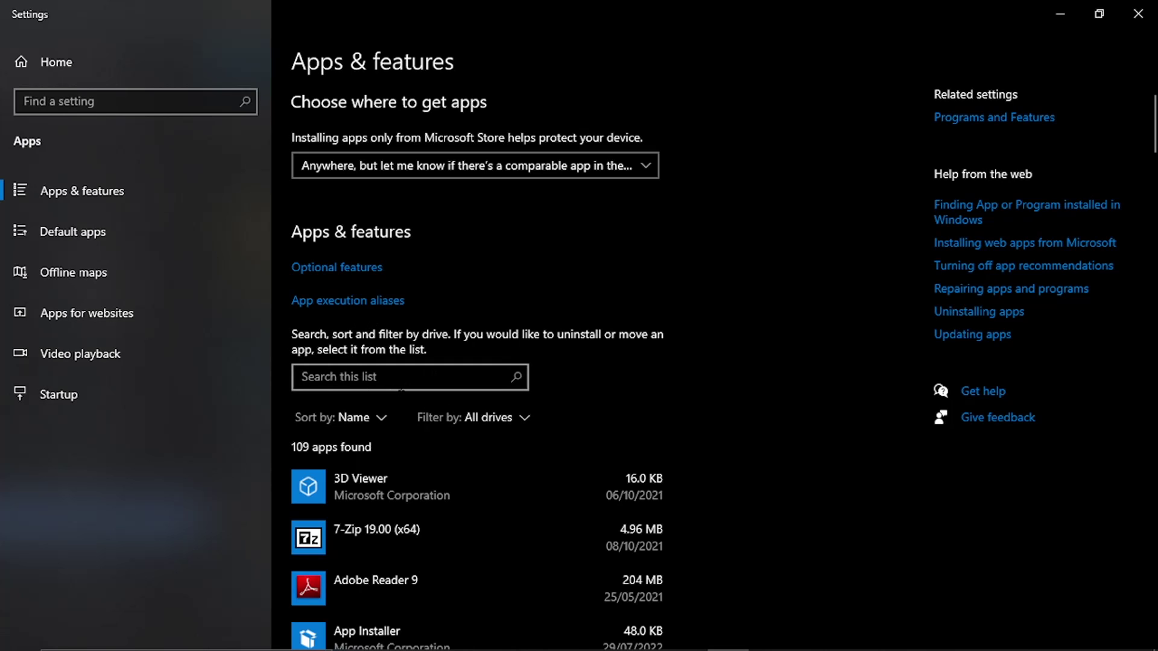
{"action": "left_click", "coordinate": [401, 380]}
{"action": "type", "text": "r"}
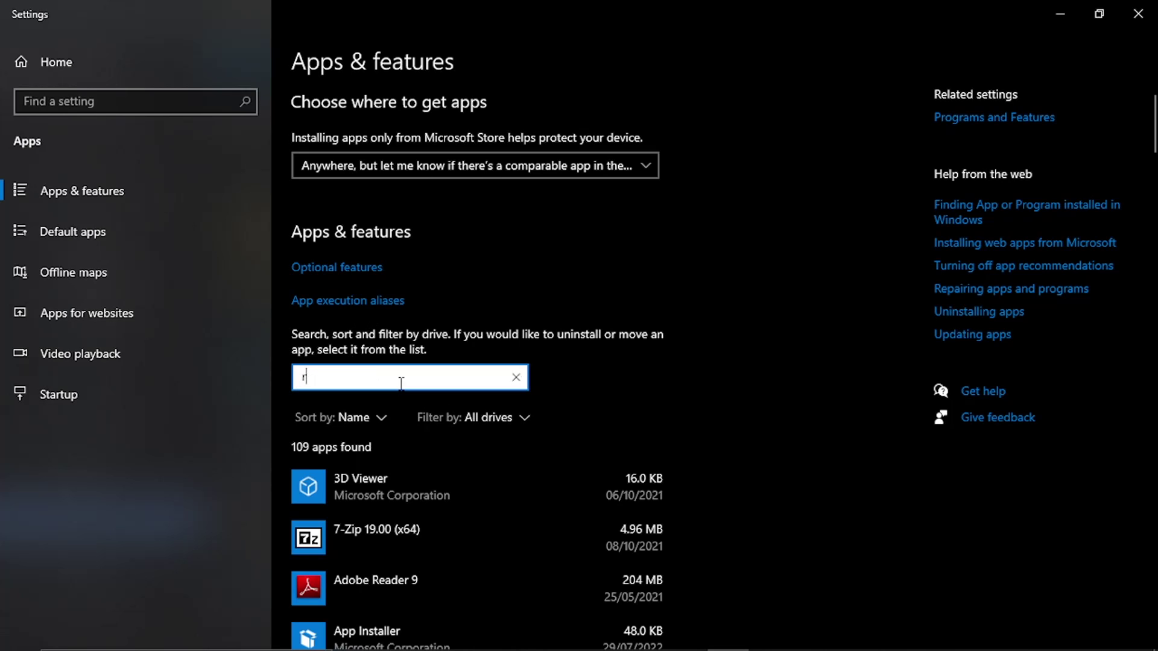
{"action": "type", "text": "oblox"}
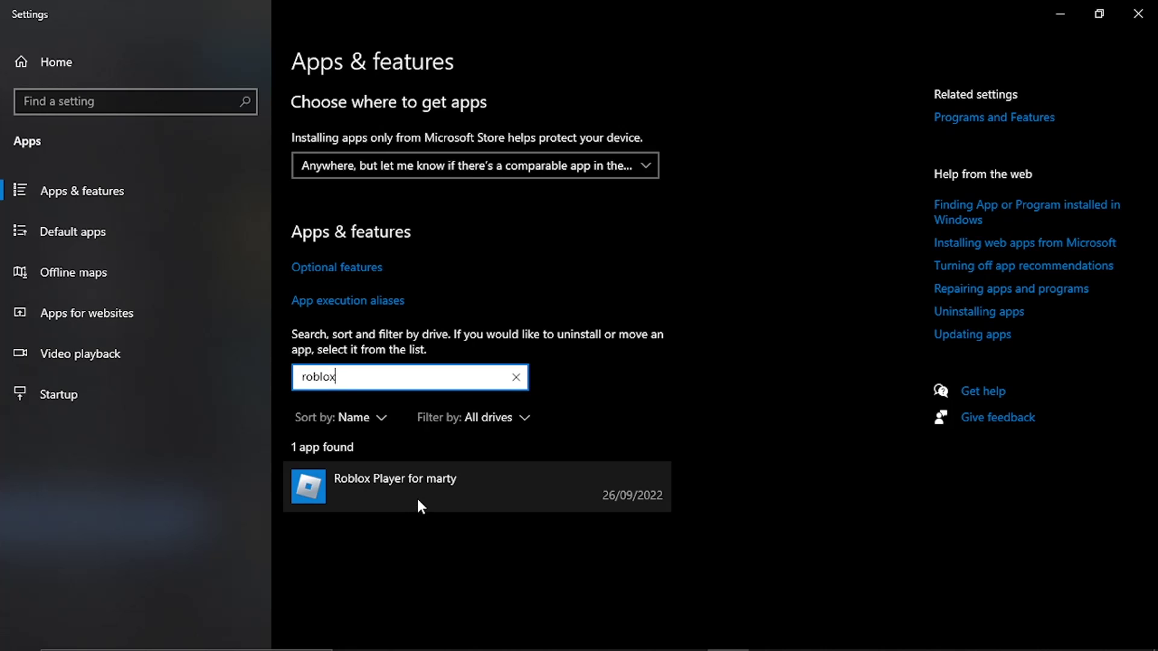
{"action": "left_click", "coordinate": [417, 500]}
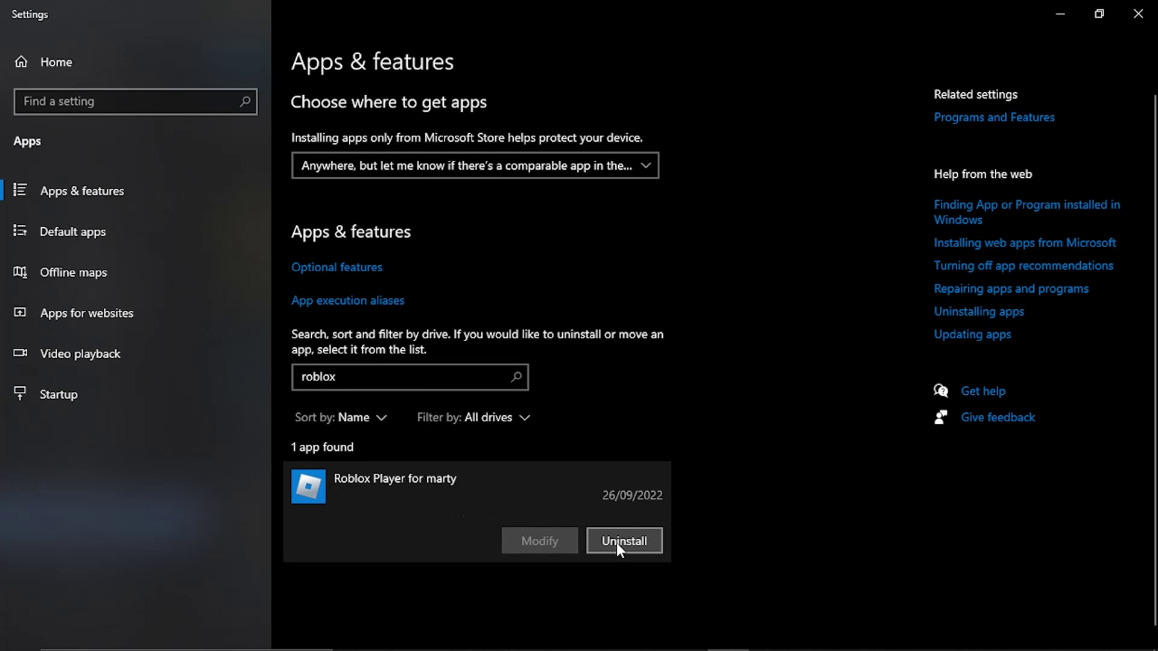